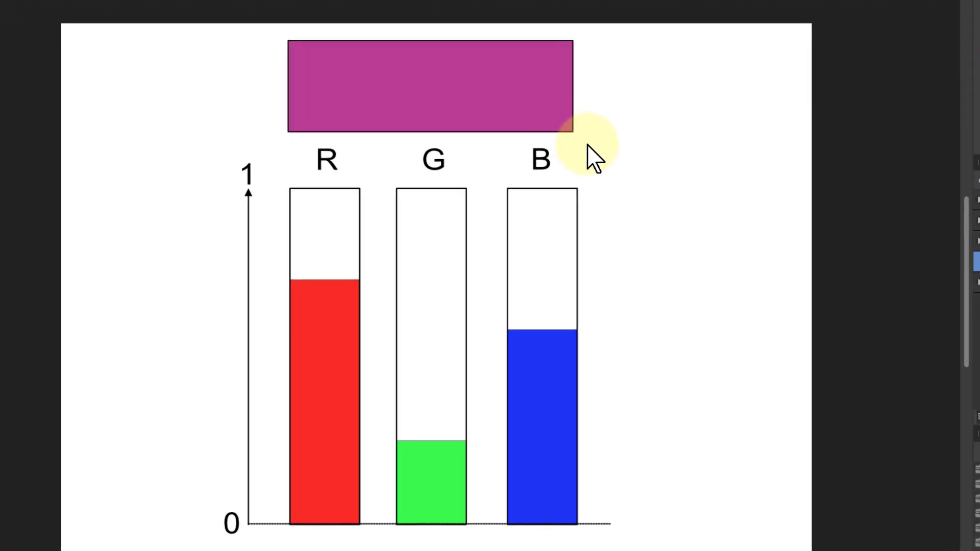
Recolour the magenta rectangle above the R, G and B bars to RGB values 196, 119, 153
click(568, 128)
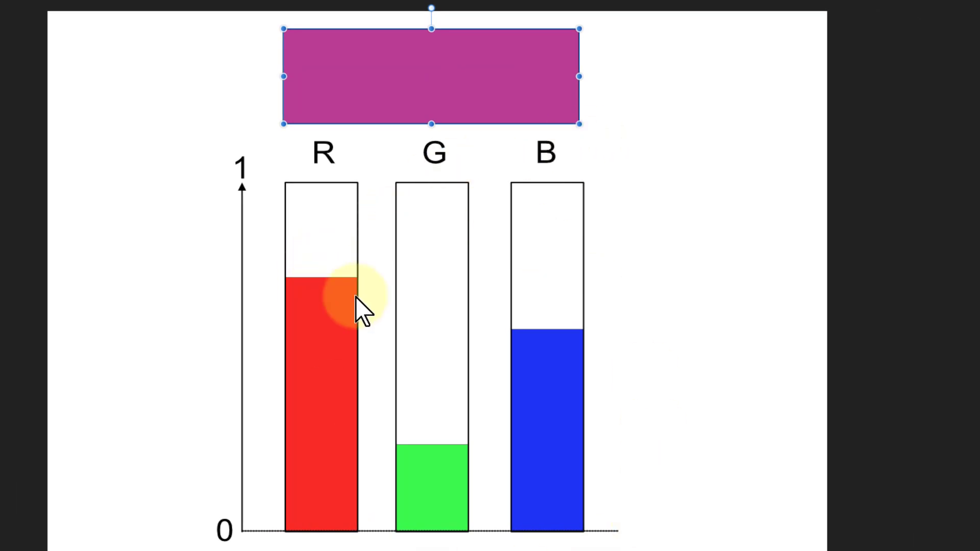
drag(975, 51, 322, 256)
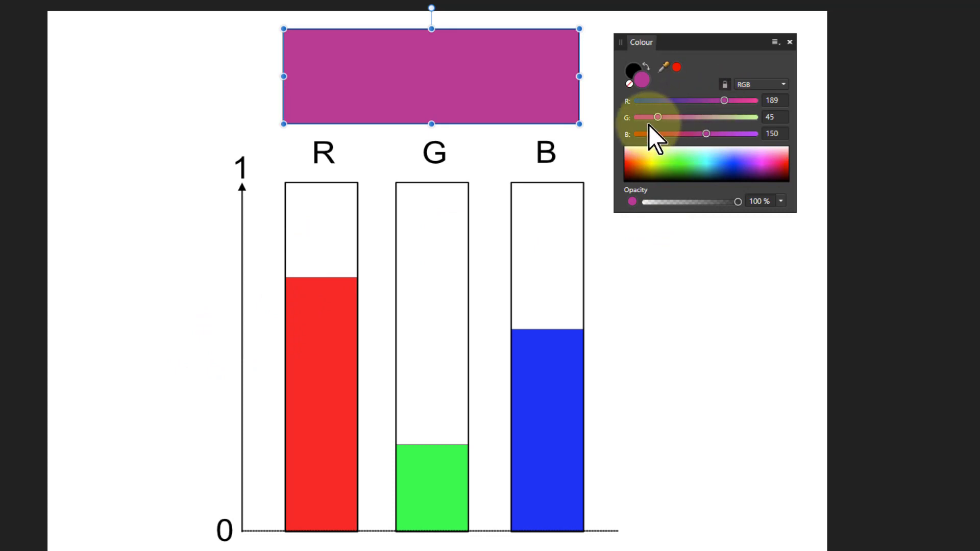
click(426, 82)
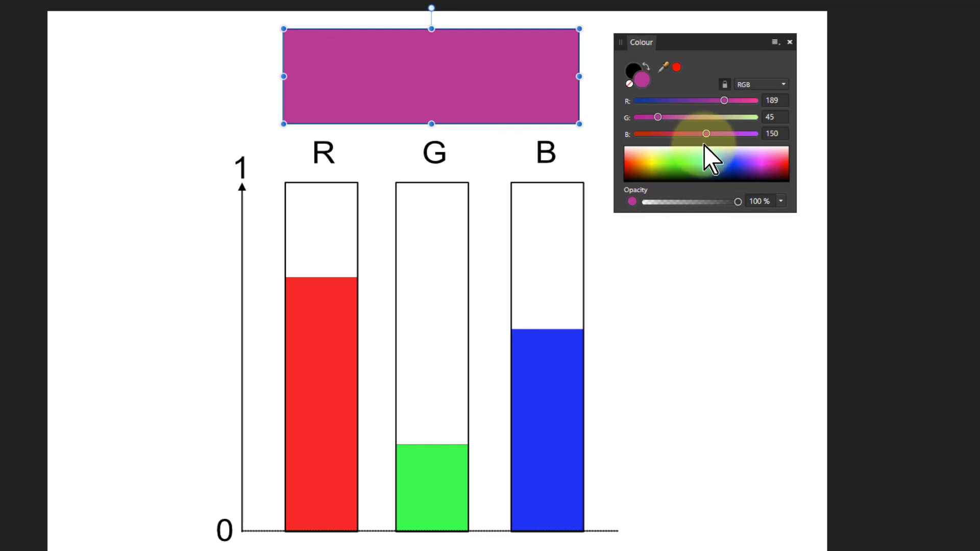
mouse_move(725, 103)
mouse_down()
mouse_move(752, 103)
mouse_move(681, 101)
mouse_move(728, 105)
mouse_up()
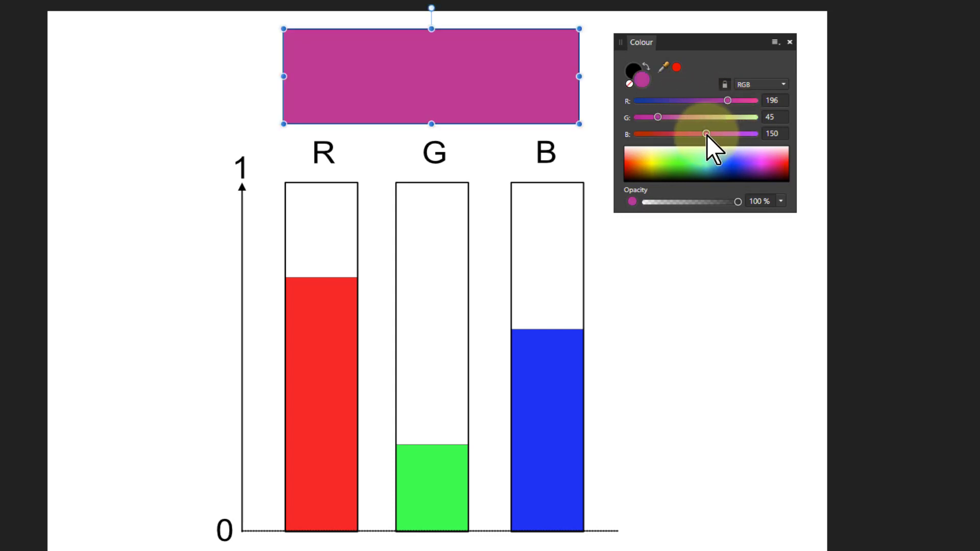
mouse_move(705, 136)
mouse_down()
mouse_move(679, 135)
mouse_move(721, 135)
mouse_move(698, 136)
mouse_move(708, 135)
mouse_up()
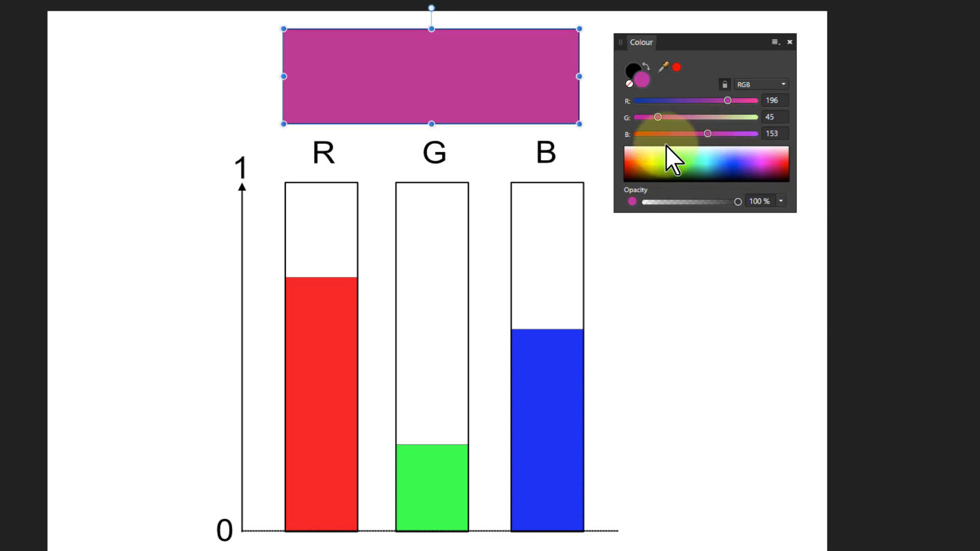
drag(658, 118, 692, 119)
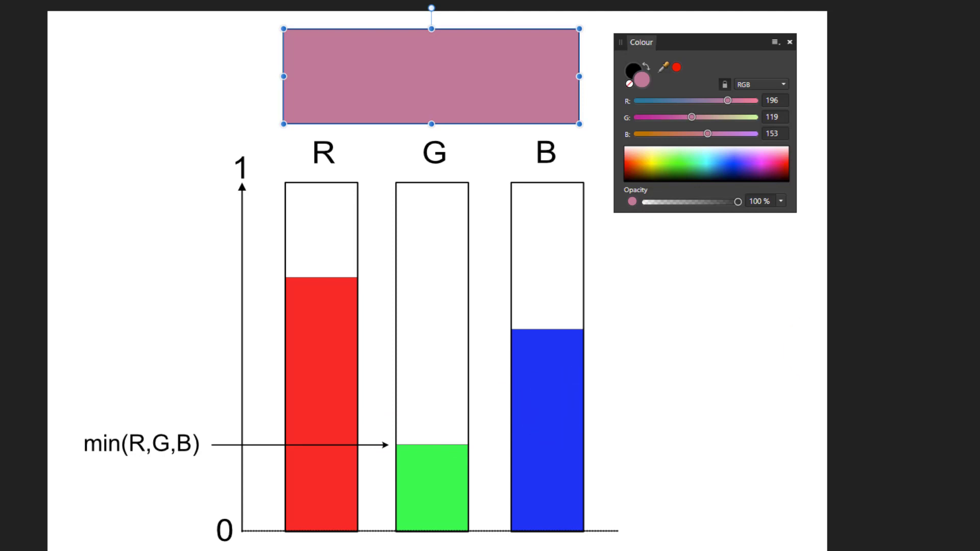
key(Right)
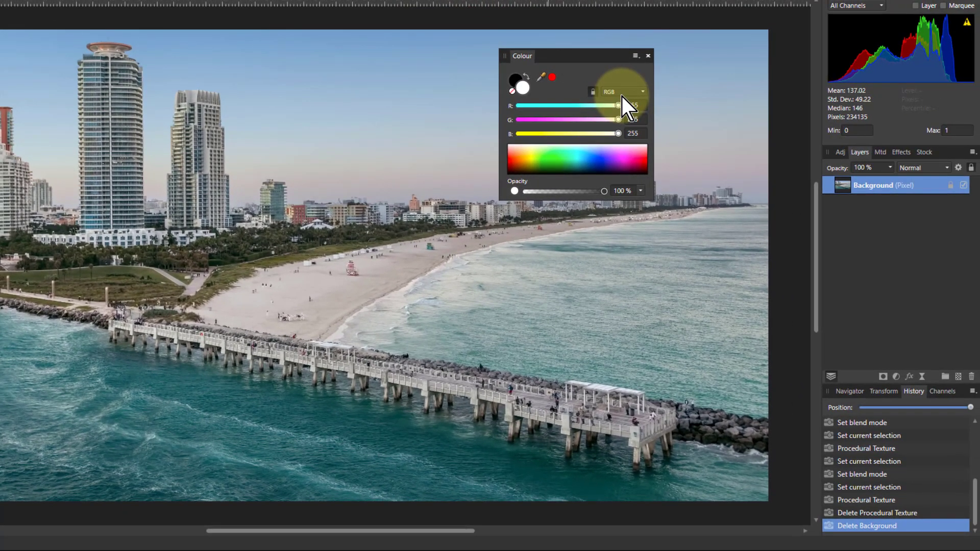
Dock the floating Colour panel and add a live Procedural Texture filter to the Background layer
drag(549, 62, 875, 3)
click(859, 152)
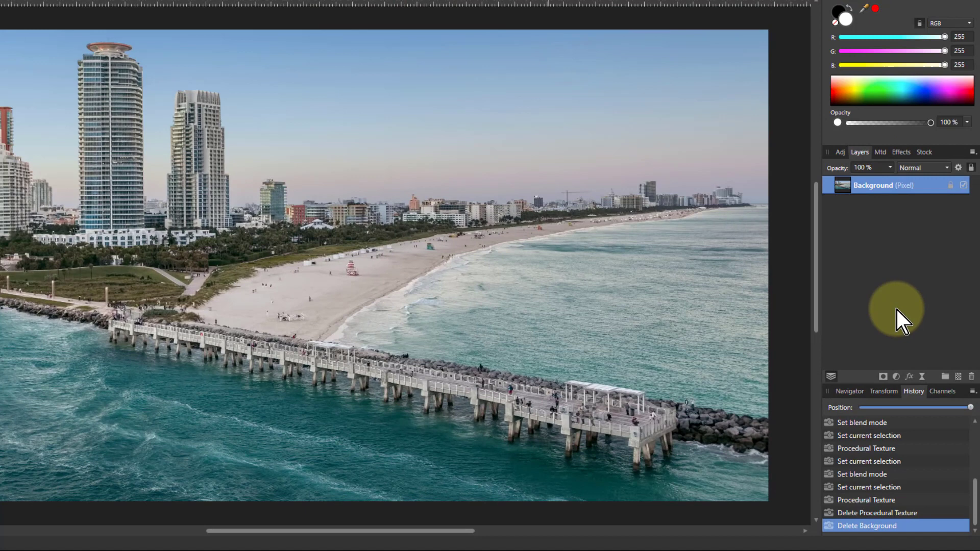
click(924, 375)
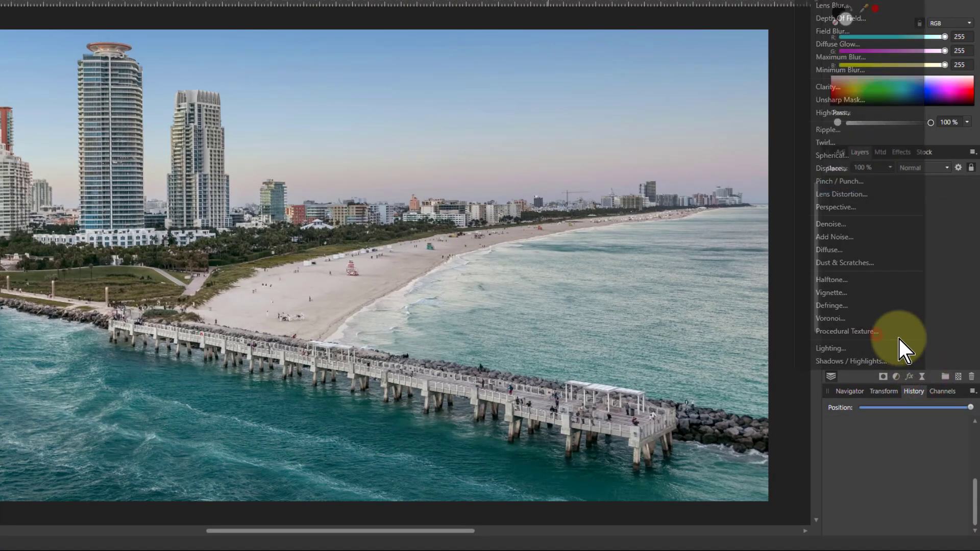
click(874, 335)
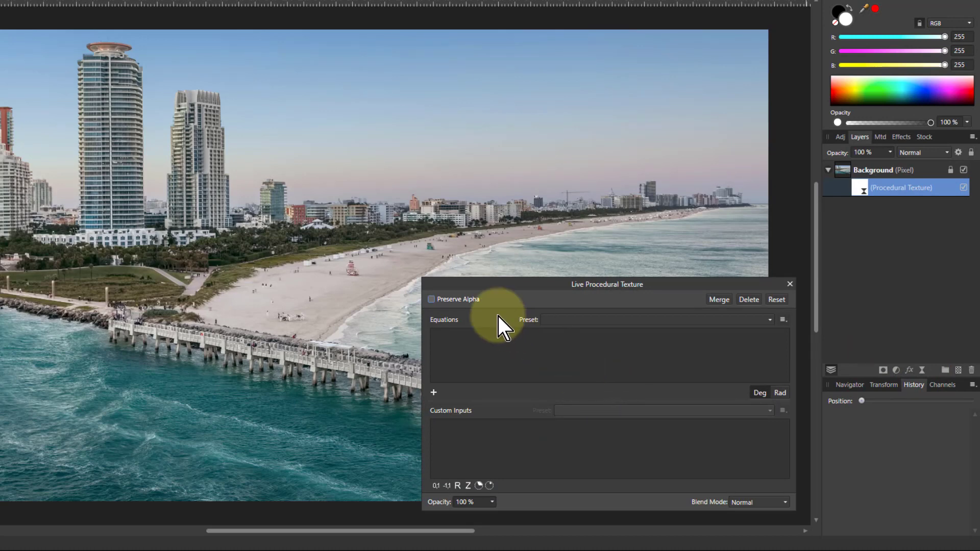
Add the equation min(R,G,B)-a to the procedural texture and apply it to the alpha channel only
click(434, 393)
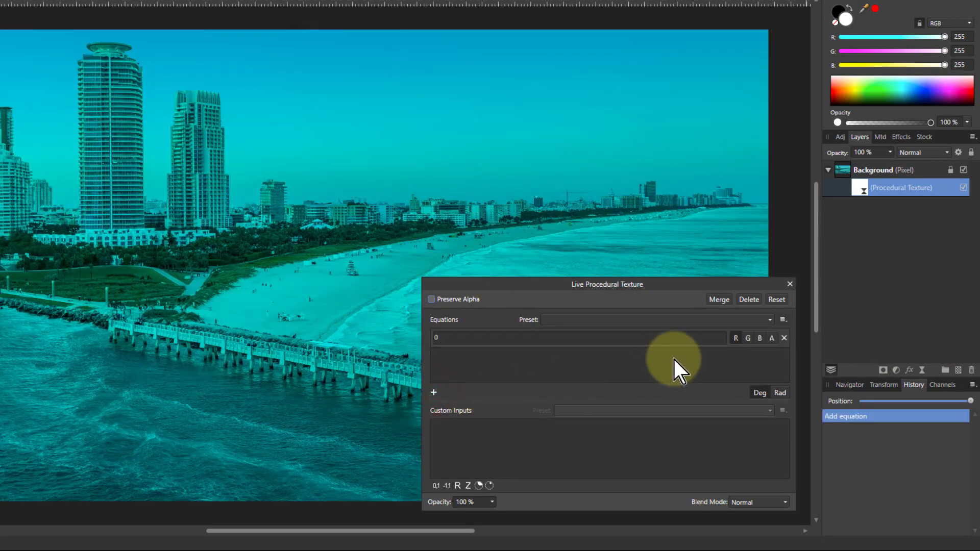
click(774, 337)
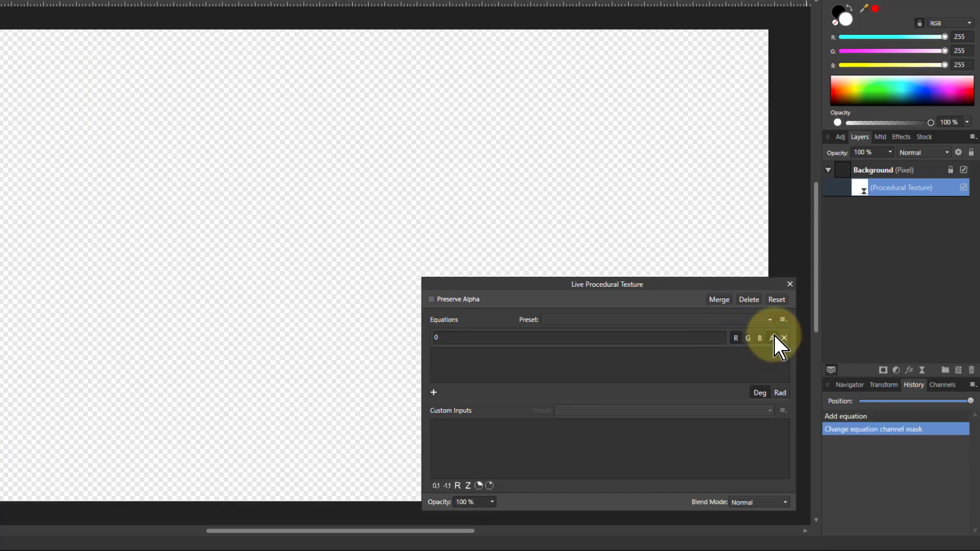
click(736, 338)
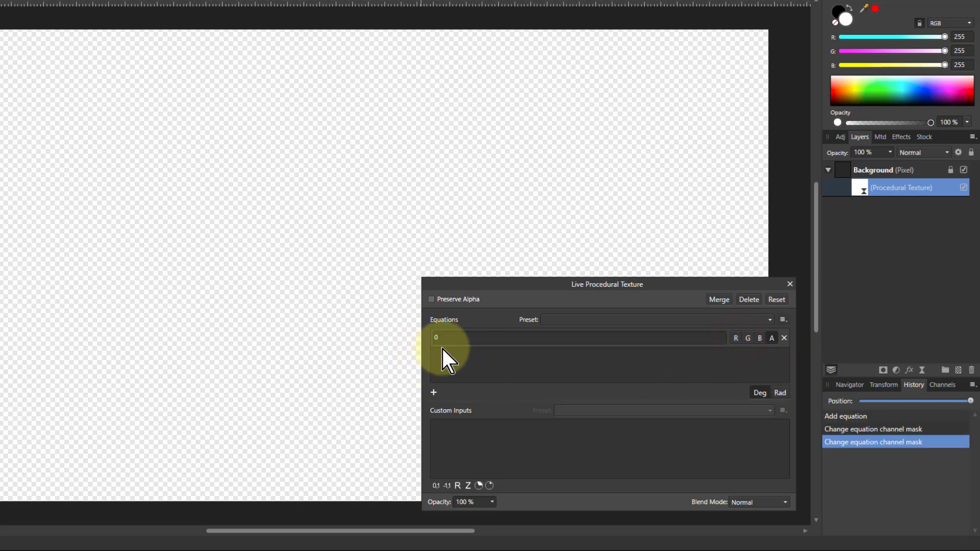
click(452, 337)
text(min(R)
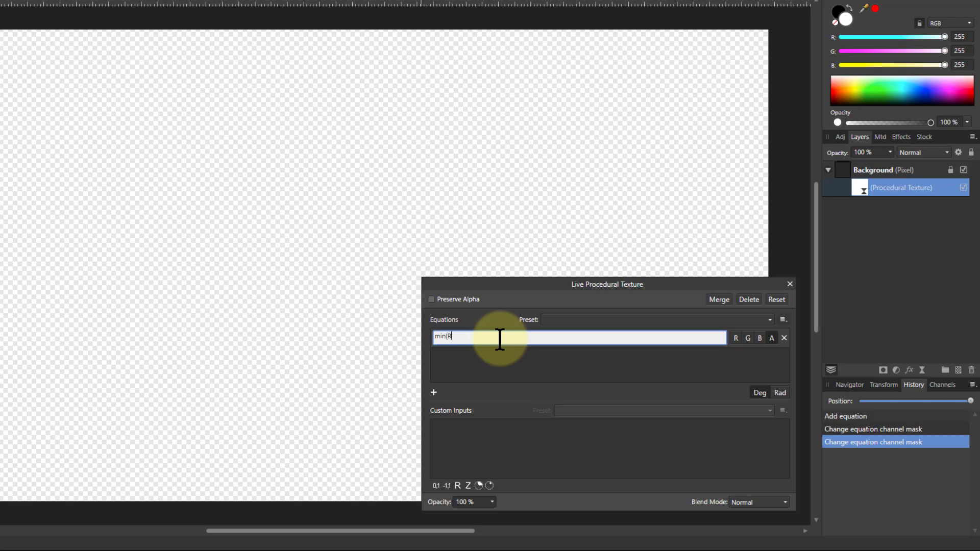
text(,G,B)-a)
key(Return)
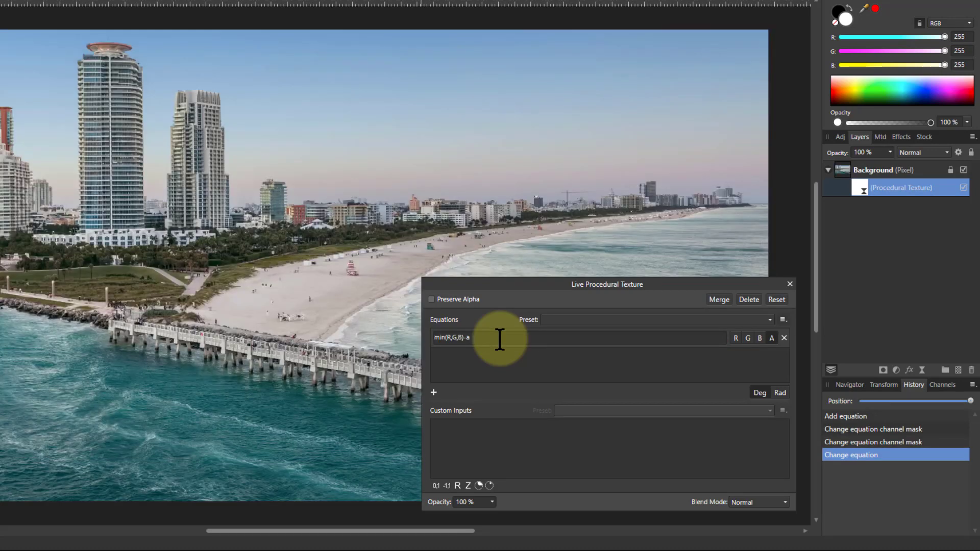
Add a custom 0,1 input named a, try its minimum value and set it to the maximum
click(437, 487)
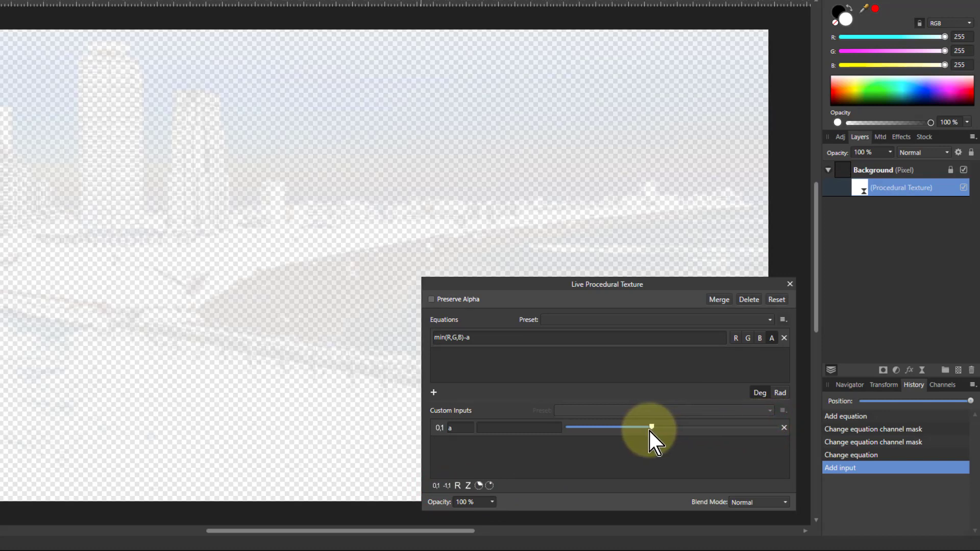
drag(636, 432, 542, 419)
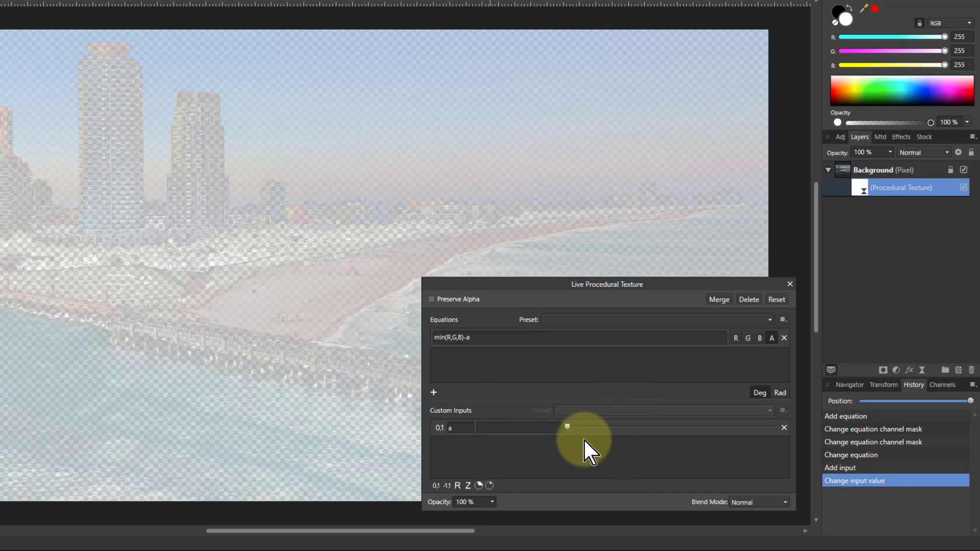
drag(568, 427, 773, 419)
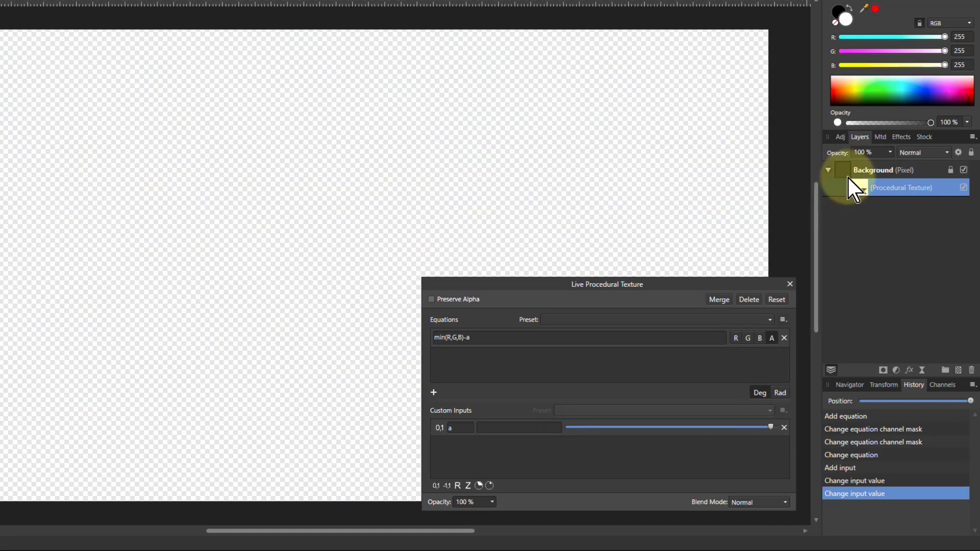
Duplicate the Background layer with its procedural texture and delete the texture from the lower original
click(848, 176)
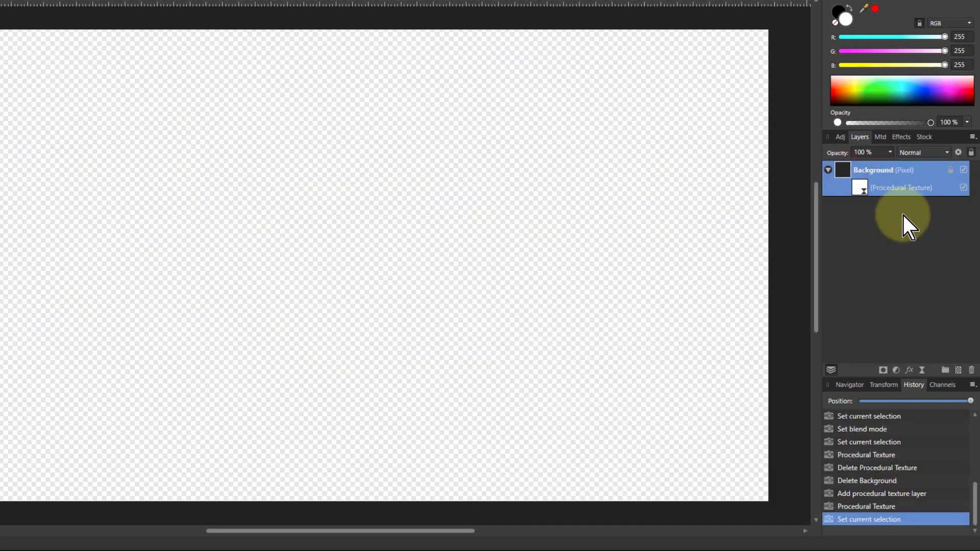
key(ctrl+j)
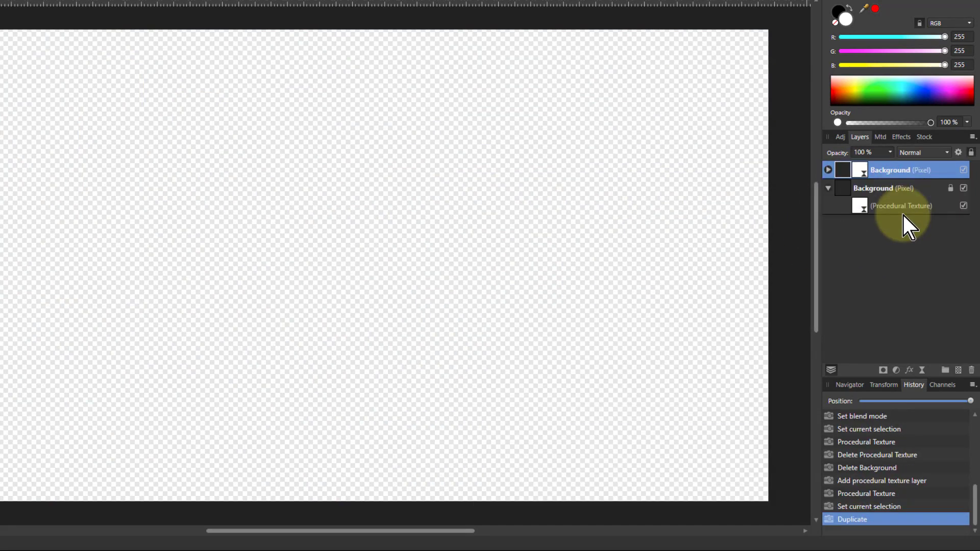
click(863, 205)
key(Delete)
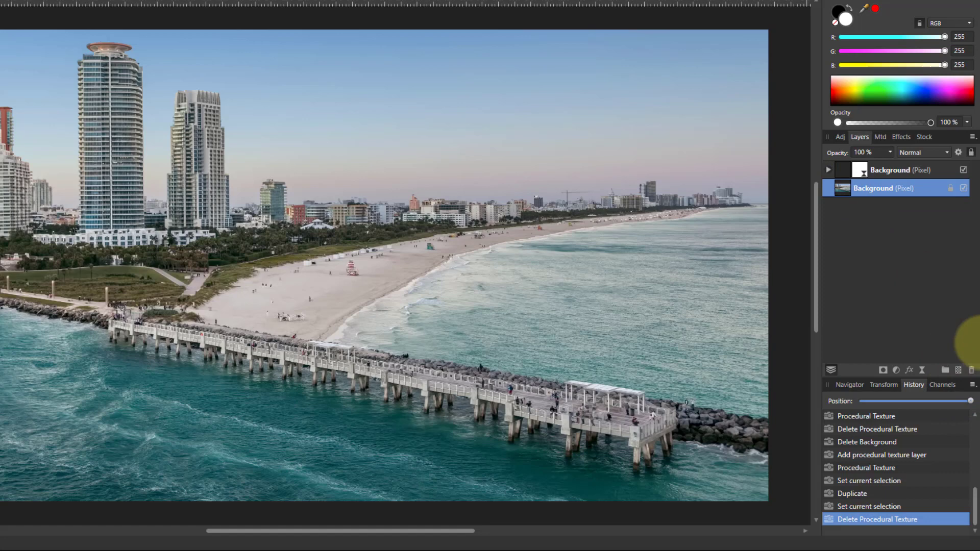
Reopen the upper layer's procedural texture and try several values of input a, ending slightly above the midpoint
double_click(864, 168)
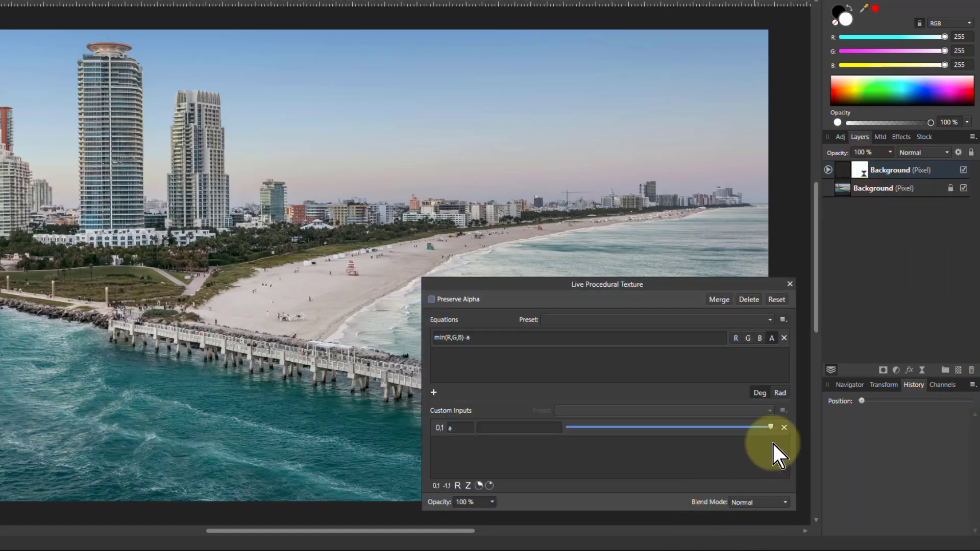
drag(771, 428, 719, 429)
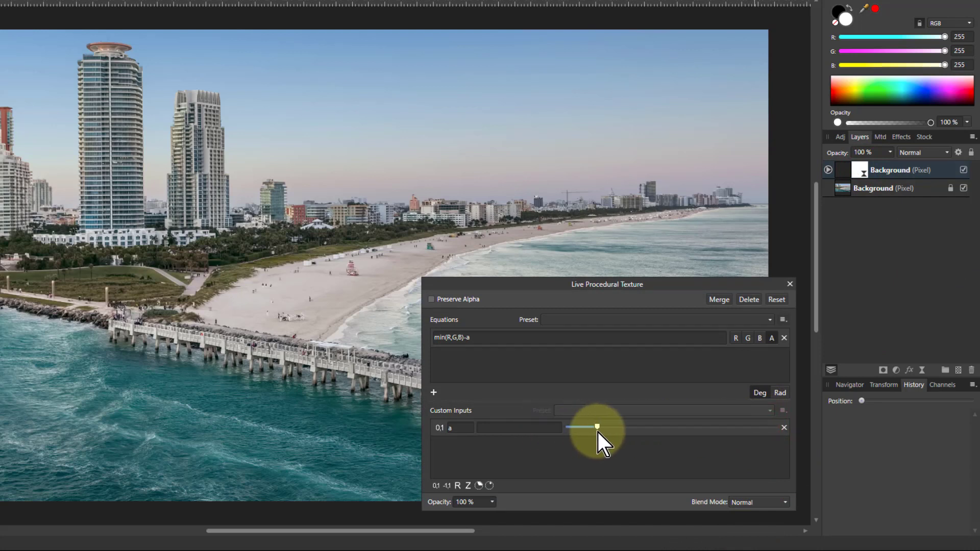
drag(598, 433, 598, 433)
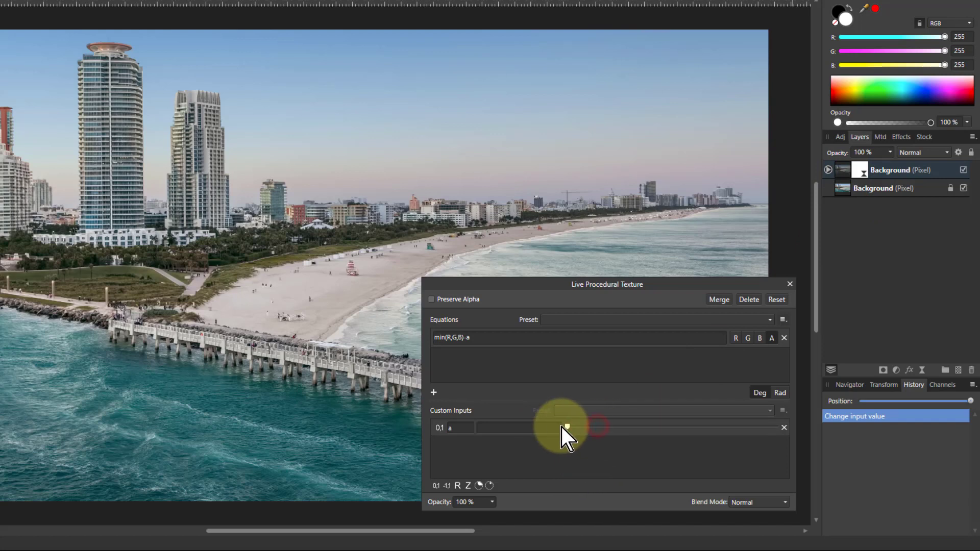
drag(564, 427, 687, 435)
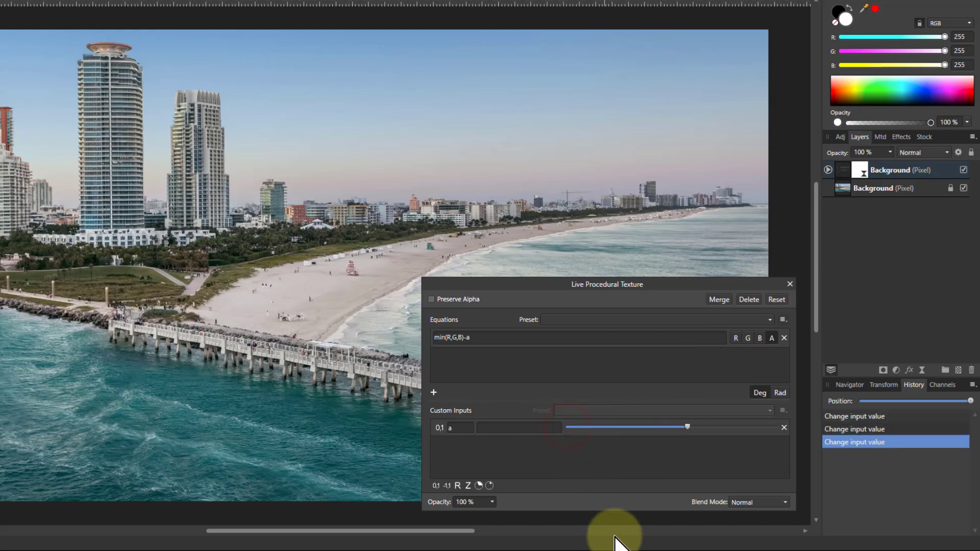
Set the blend mode of the upper Background layer to Screen
click(845, 175)
click(927, 154)
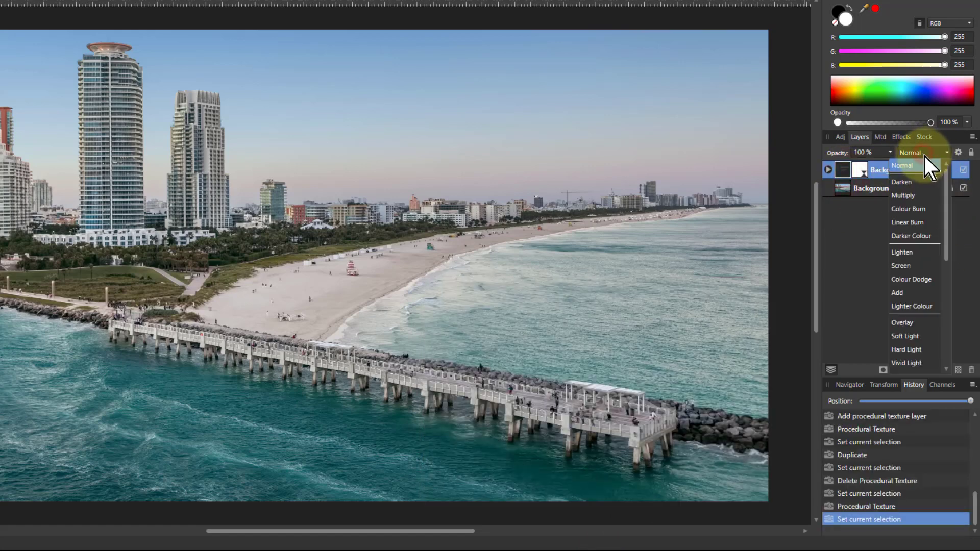
click(901, 266)
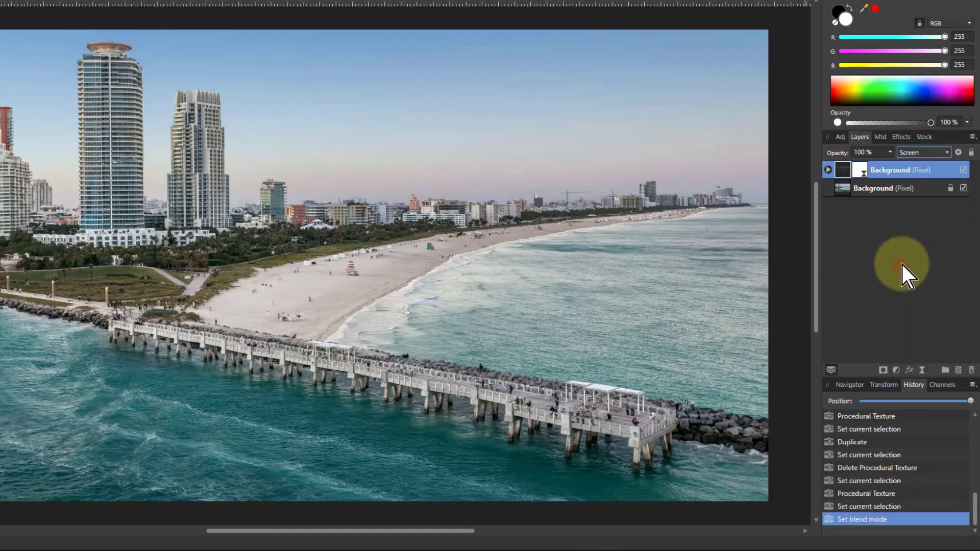
Reopen the upper layer's procedural texture, lower input a to its minimum, and set it slightly below the midpoint
double_click(860, 169)
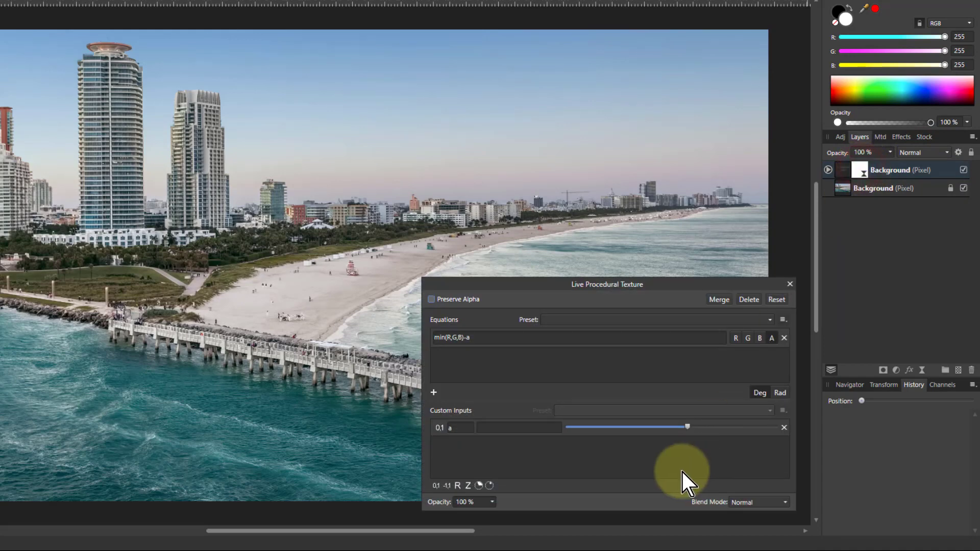
drag(687, 428, 587, 434)
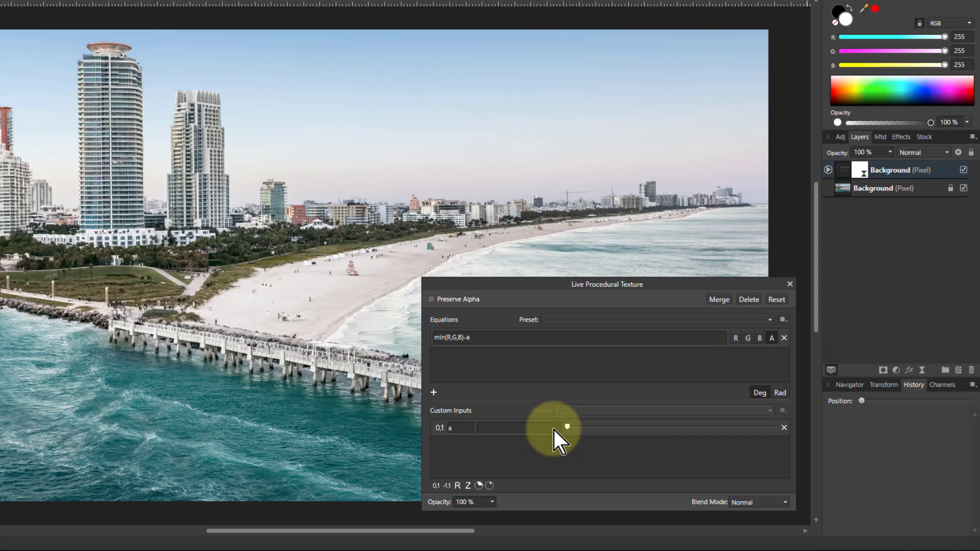
drag(568, 431, 647, 431)
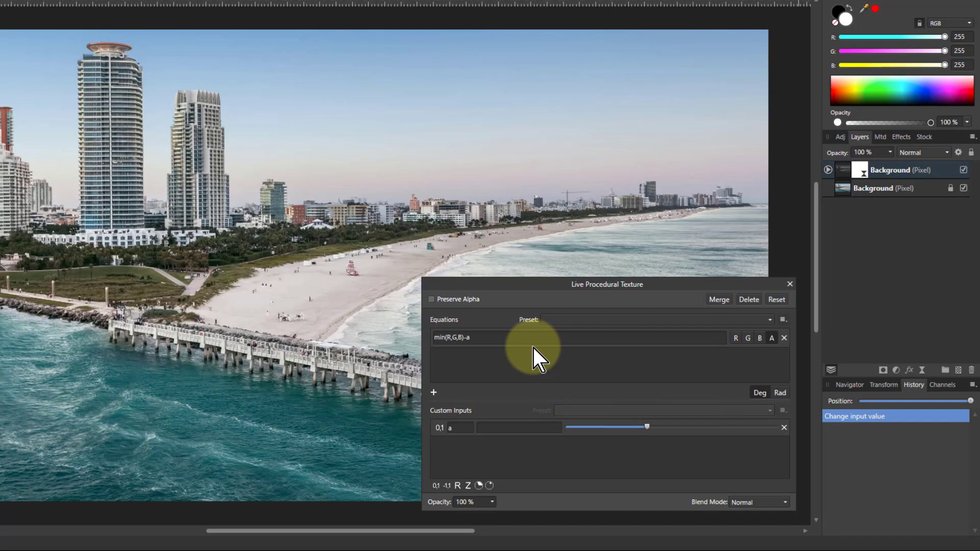
Change the procedural texture equation to min(R,G,B)-(1-a)
click(503, 338)
key(Left)
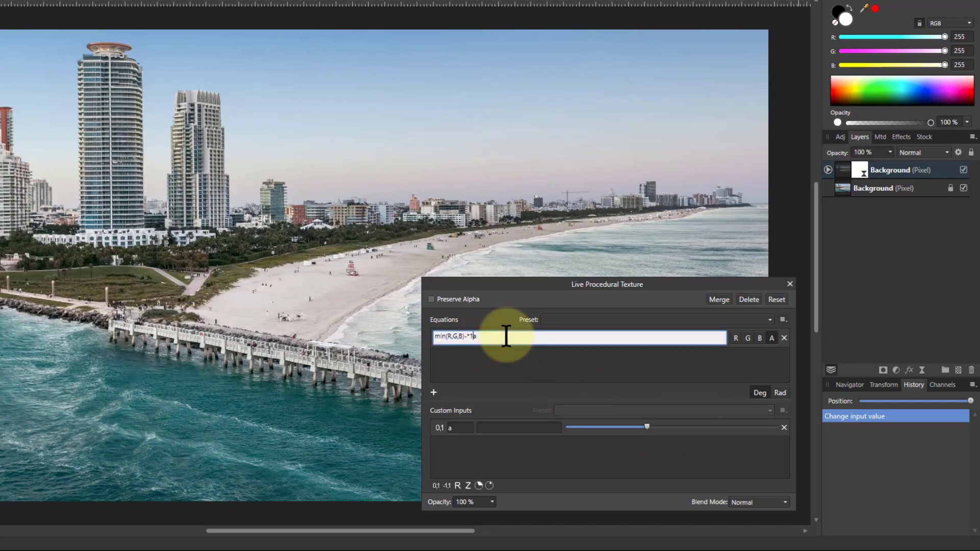
text((1-)
key(Right)
key(Return)
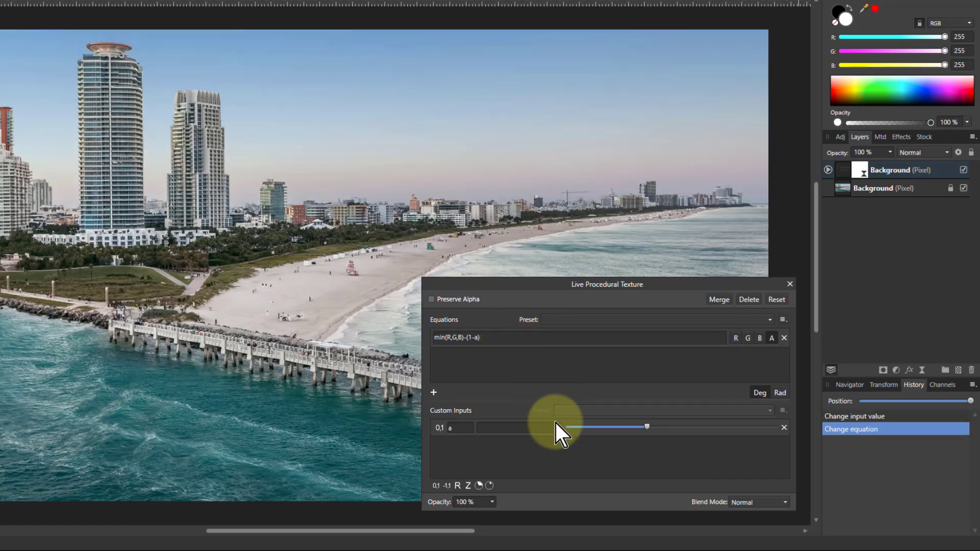
Try input a near its minimum with the inverted equation and settle it slightly above the midpoint
drag(647, 427, 545, 428)
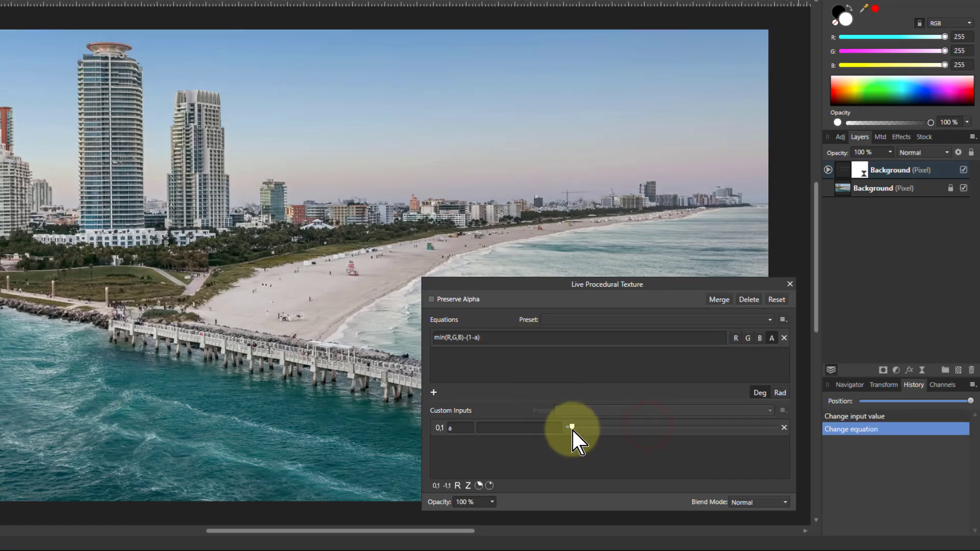
mouse_move(673, 428)
mouse_down()
mouse_move(748, 427)
mouse_move(663, 430)
mouse_move(756, 429)
mouse_move(670, 429)
mouse_move(682, 429)
mouse_up()
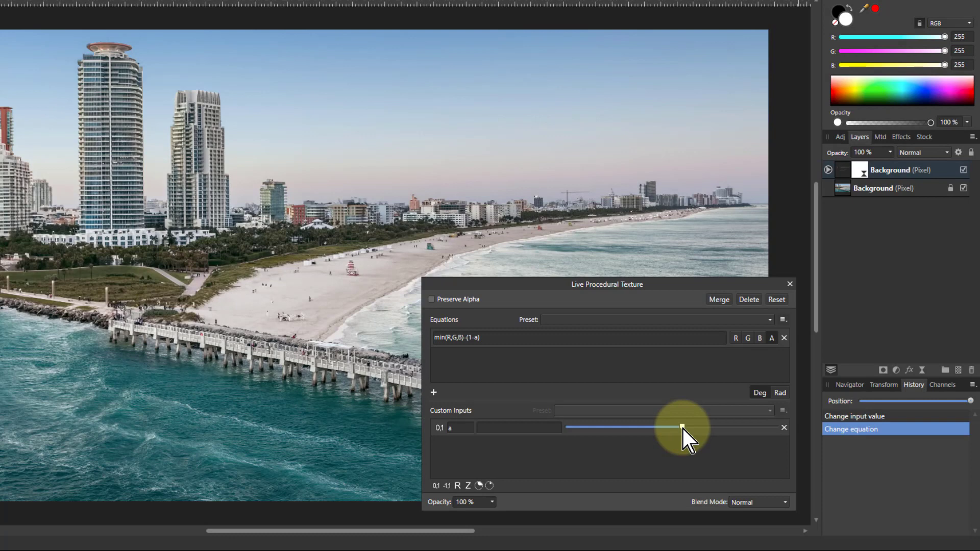
mouse_move(700, 427)
mouse_down()
mouse_move(642, 426)
mouse_move(781, 426)
mouse_move(682, 425)
mouse_up()
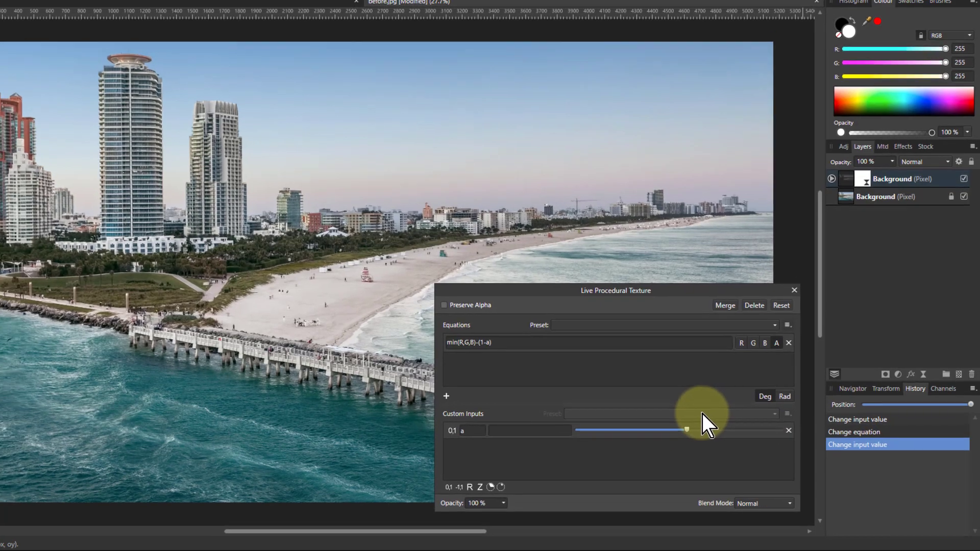